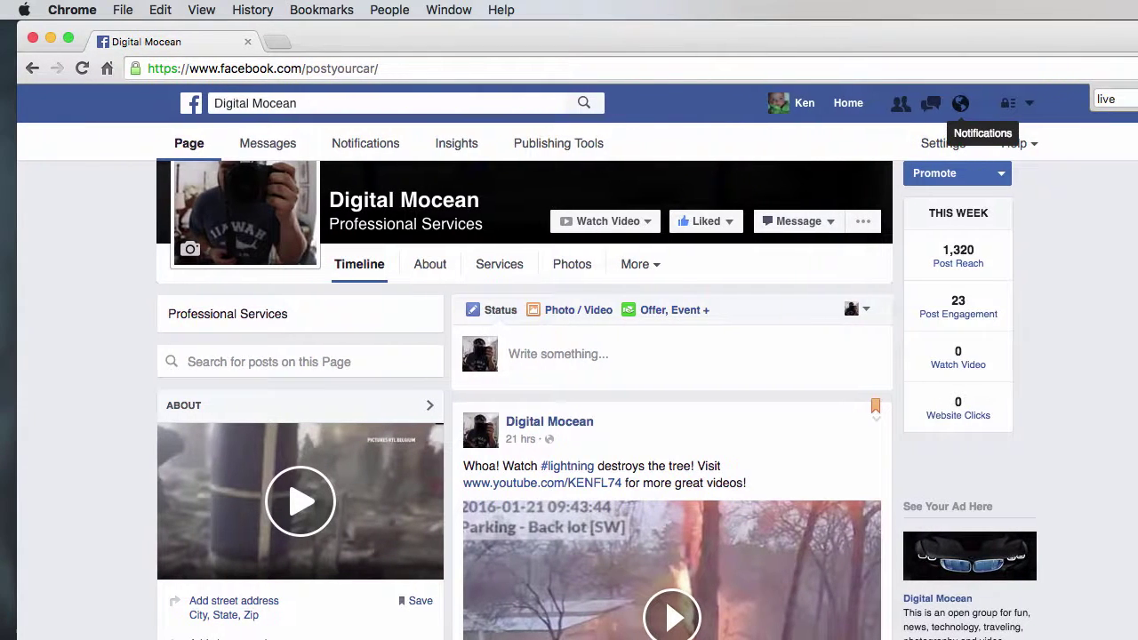
- Dismiss the page promotion options and open the recent notifications list
click(940, 173)
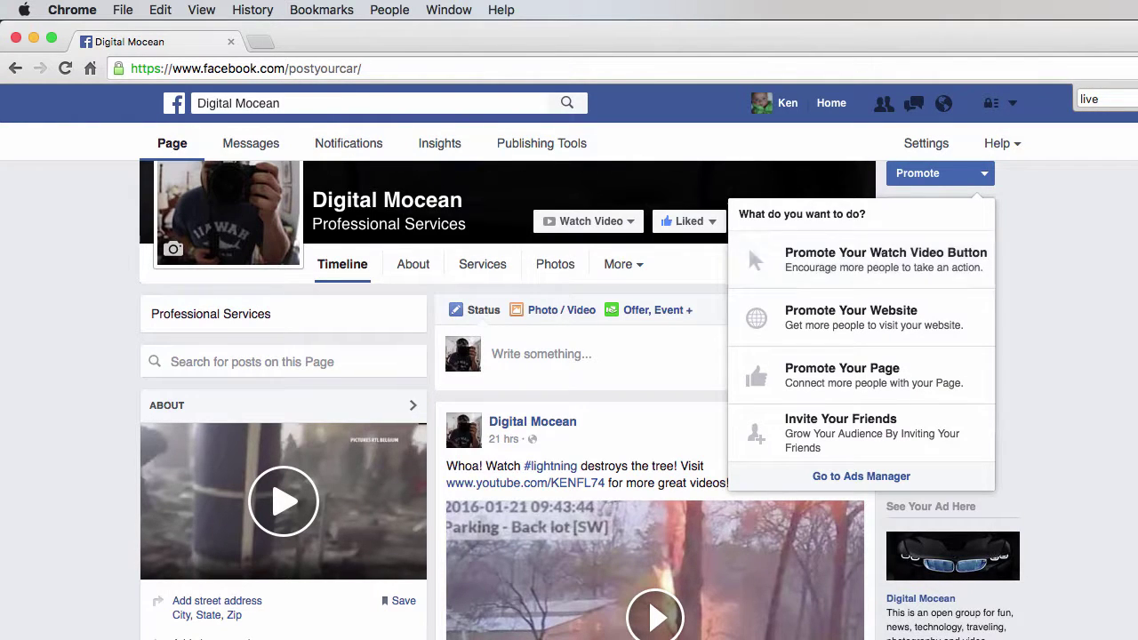
key(Escape)
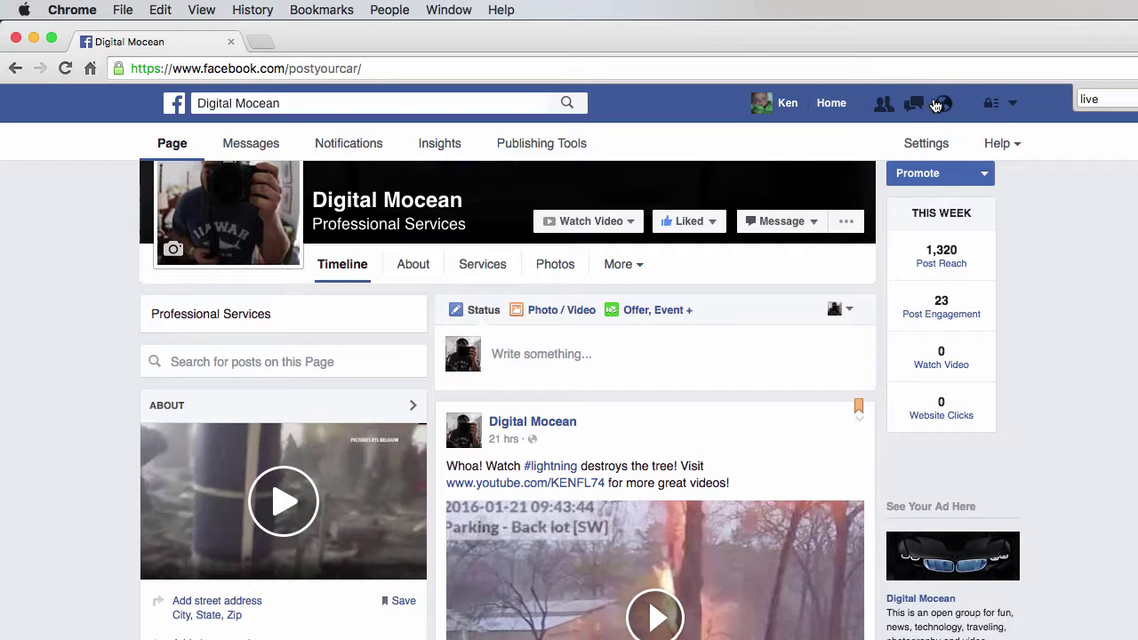
click(943, 104)
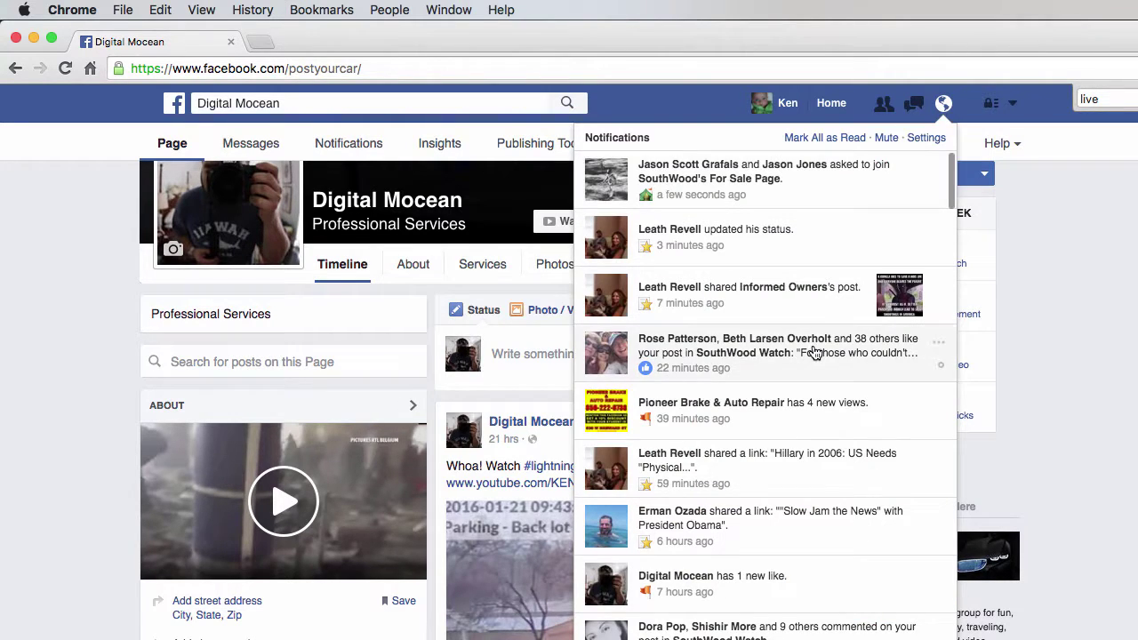
scroll(786, 383, down, 5)
scroll(785, 383, down, 1)
mouse_move(941, 255)
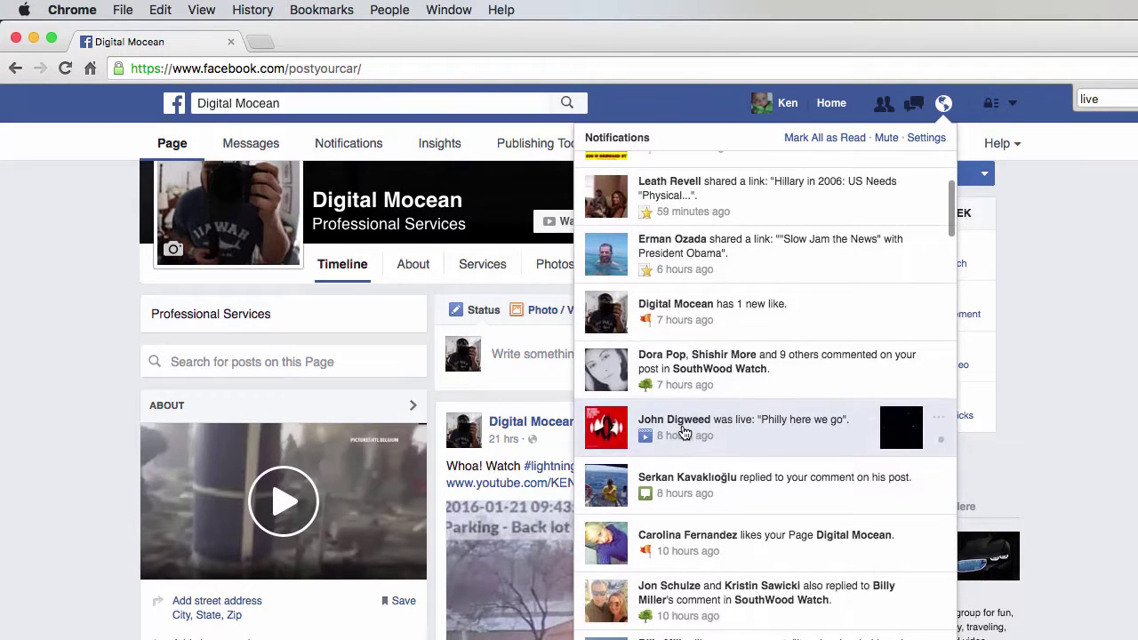
scroll(728, 337, down, 4)
scroll(729, 337, down, 1)
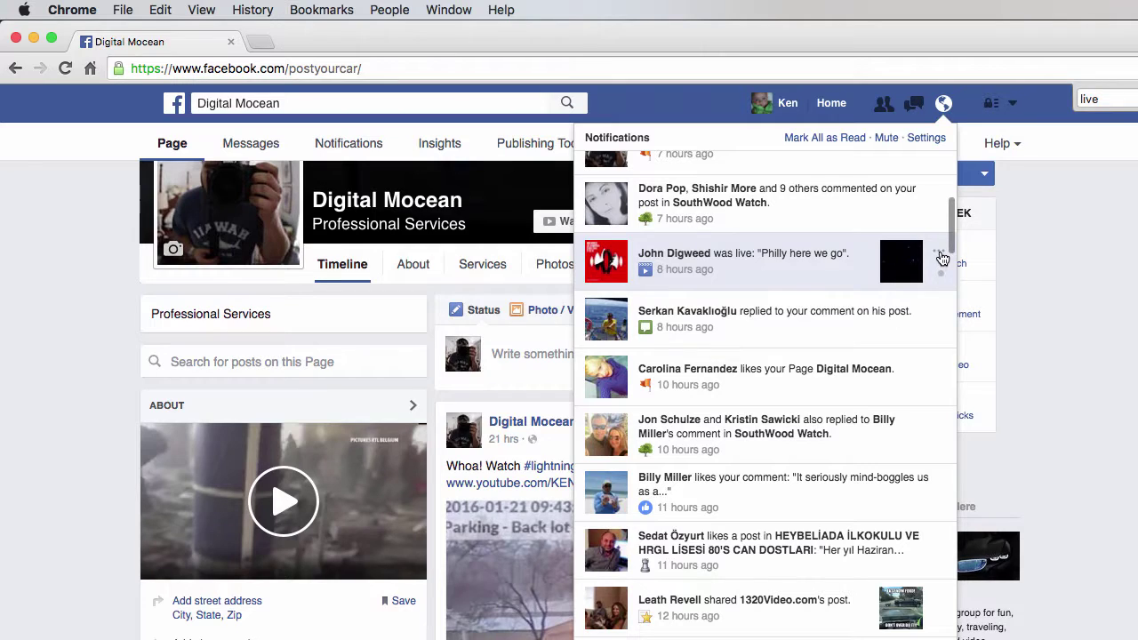
- From the 'Philly here we go' notification's menu, stop John Digweed live-video notifications
click(938, 256)
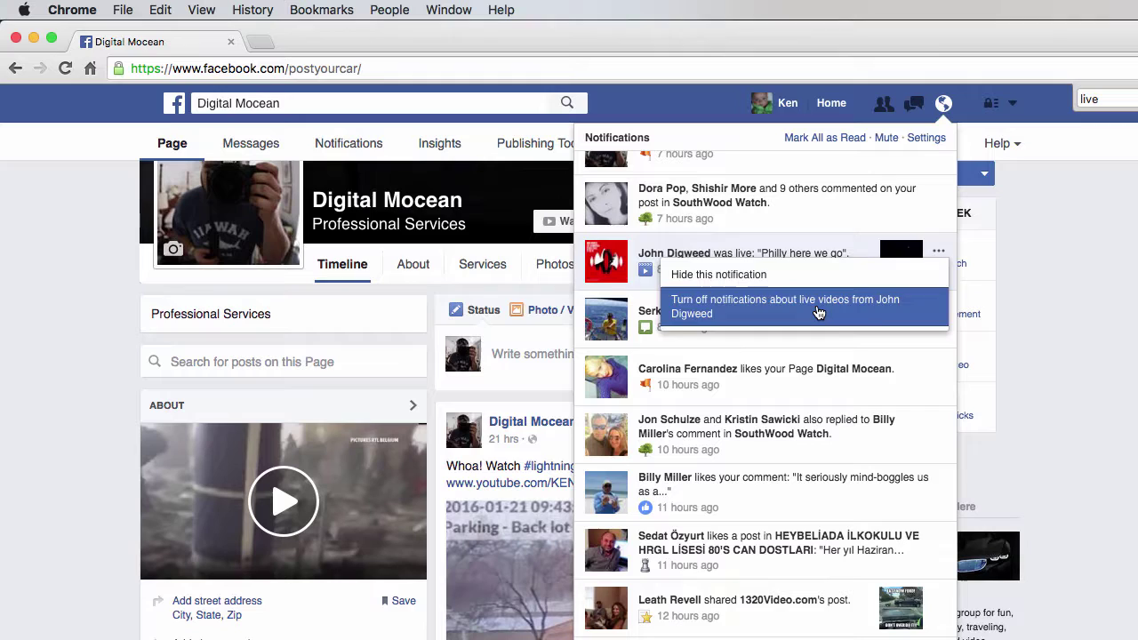
click(818, 312)
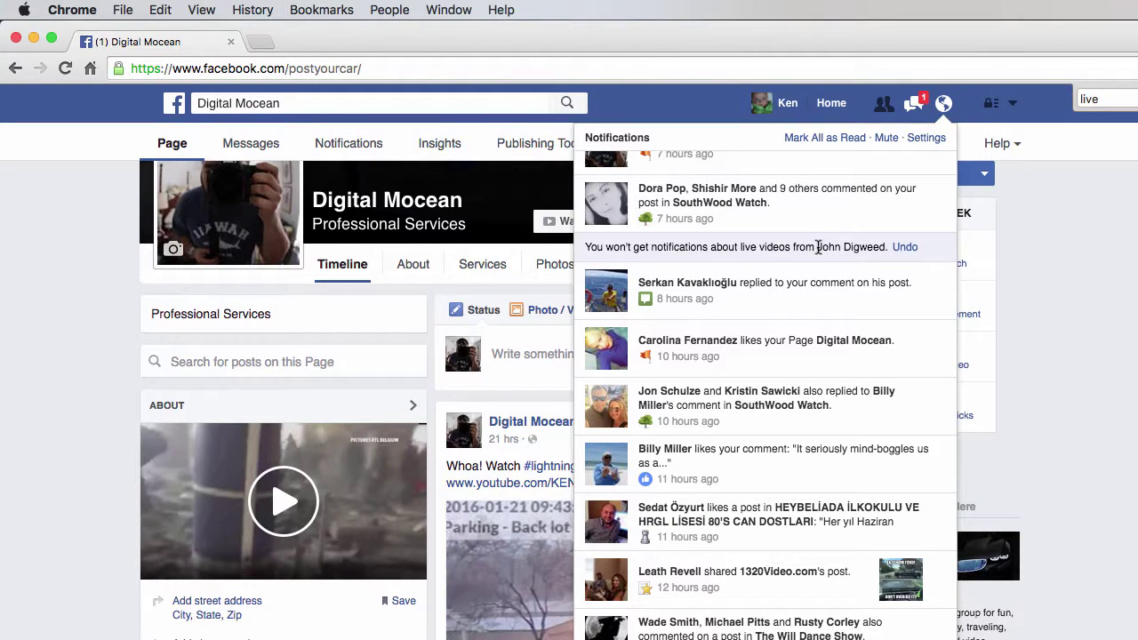
drag(817, 247, 886, 247)
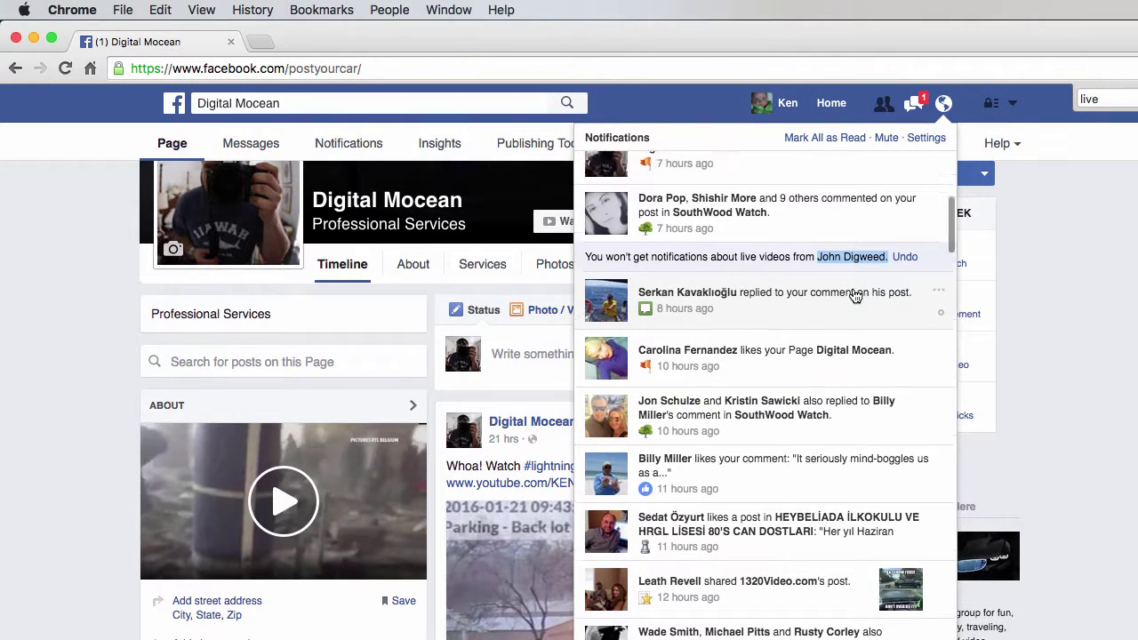
scroll(855, 296, up, 5)
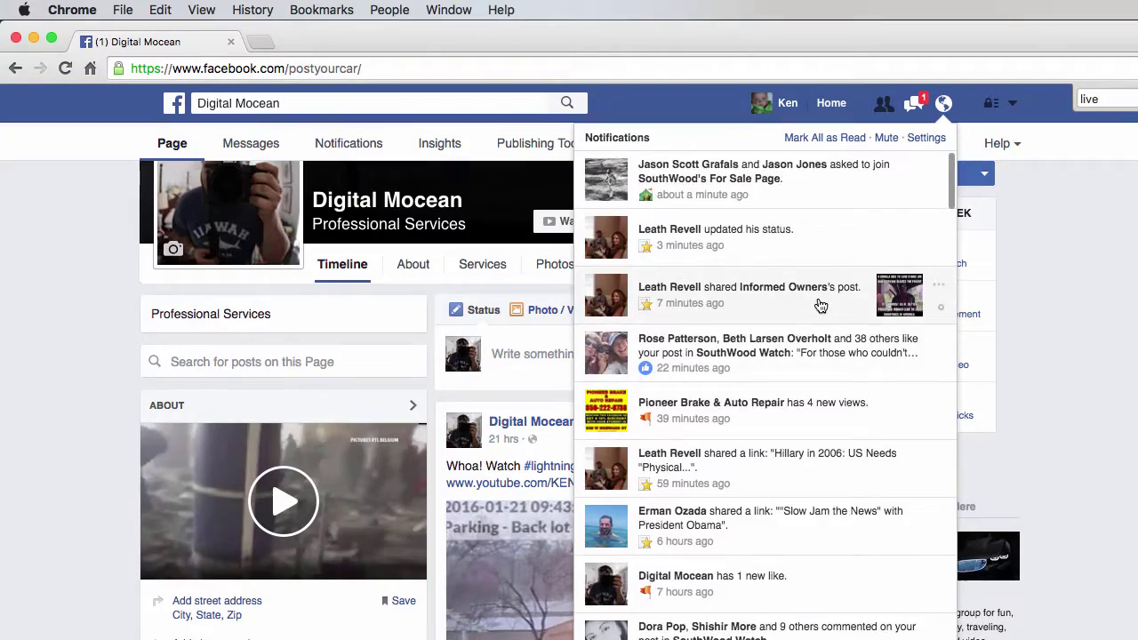
scroll(837, 305, down, 5)
scroll(827, 305, down, 3)
scroll(822, 306, down, 5)
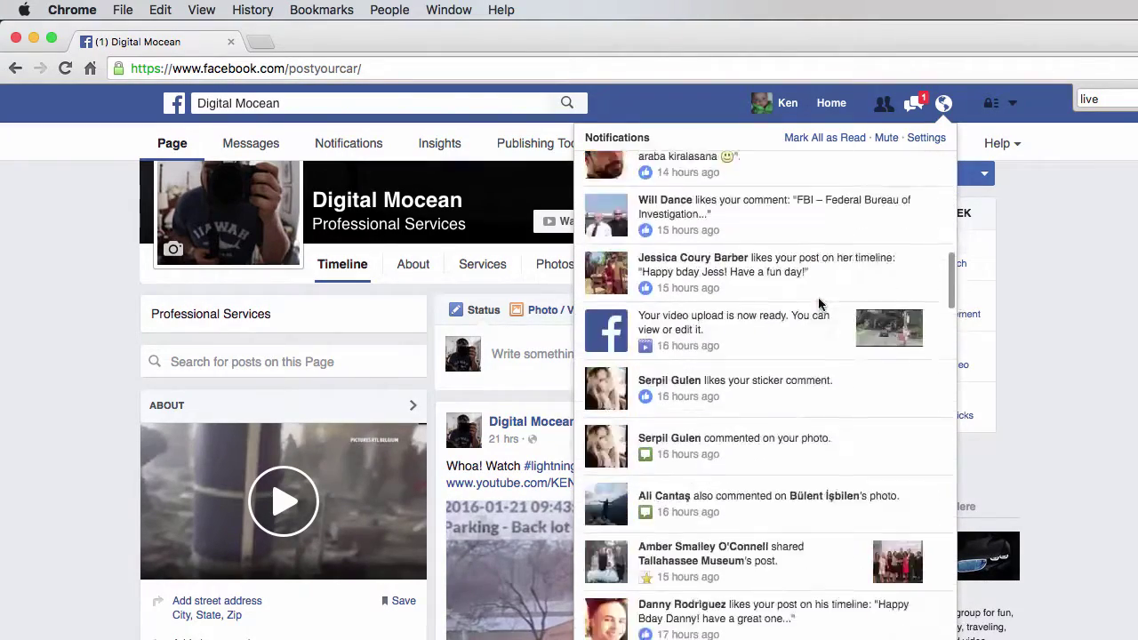
scroll(822, 306, down, 5)
scroll(821, 306, down, 3)
scroll(822, 306, up, 3)
scroll(821, 306, up, 5)
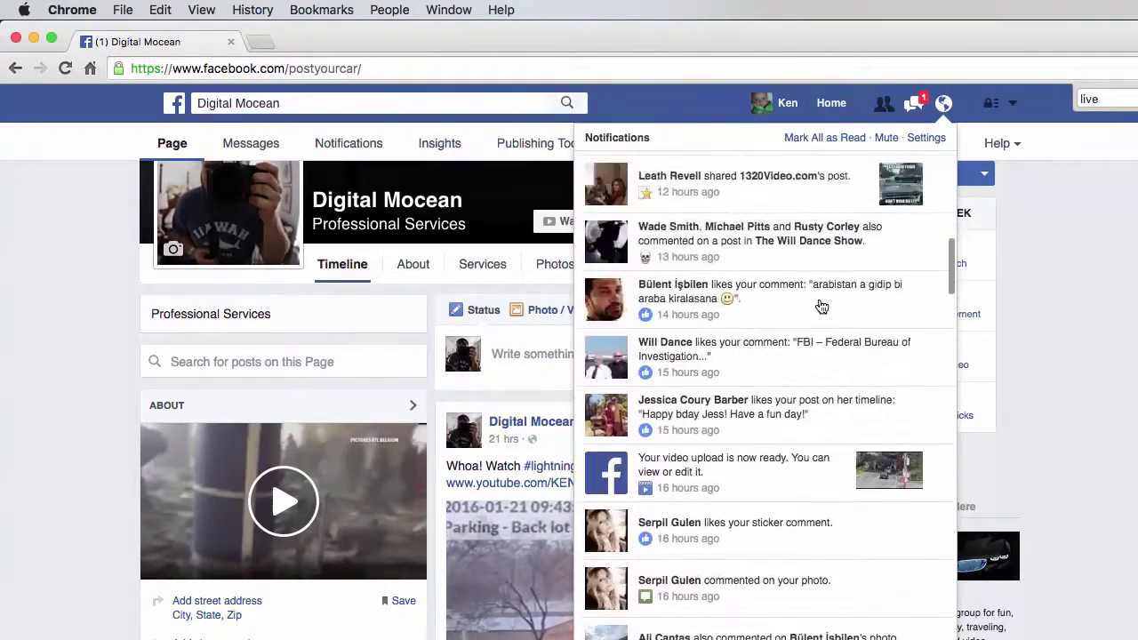
scroll(821, 306, up, 5)
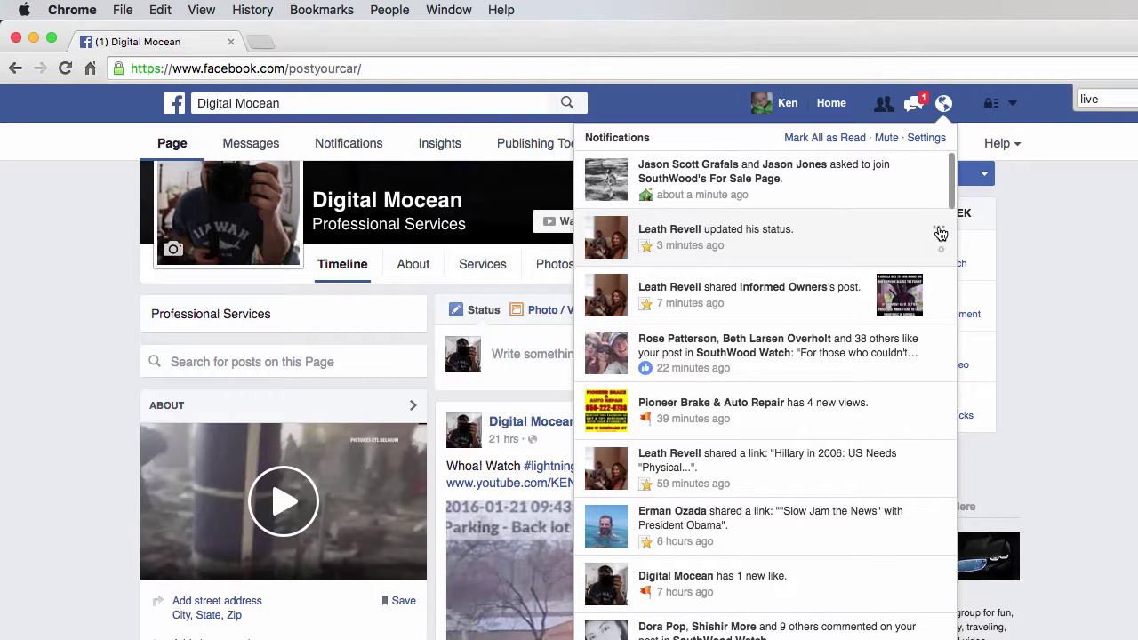
scroll(927, 258, down, 5)
scroll(927, 258, down, 2)
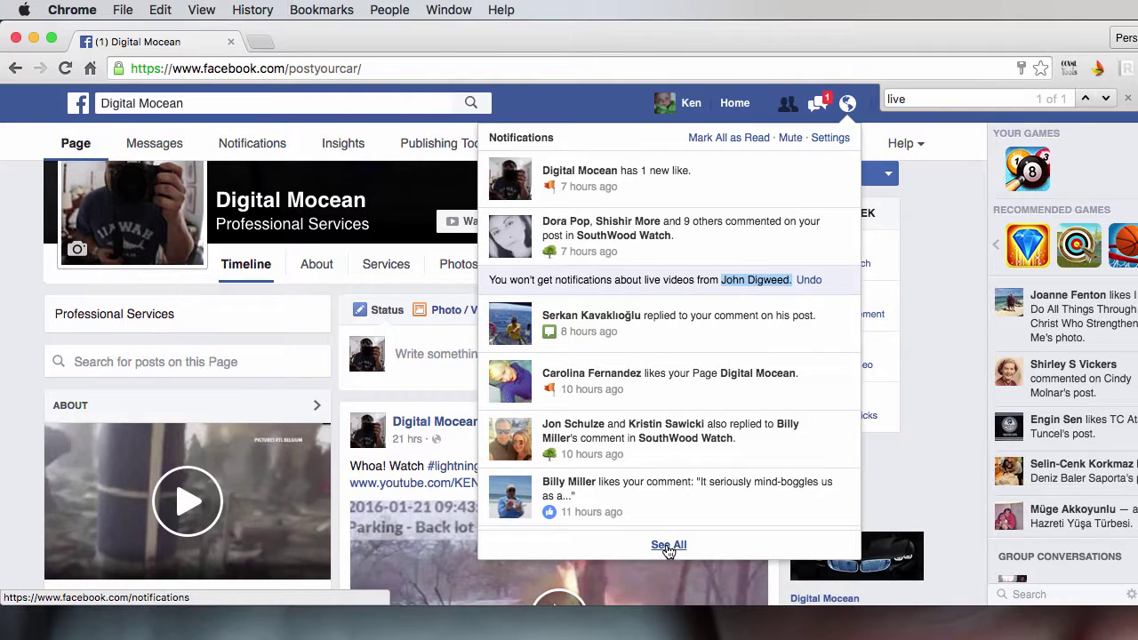
- Open Your Notifications via See All, close the 'live' find bar, and reopen the notifications list
click(668, 545)
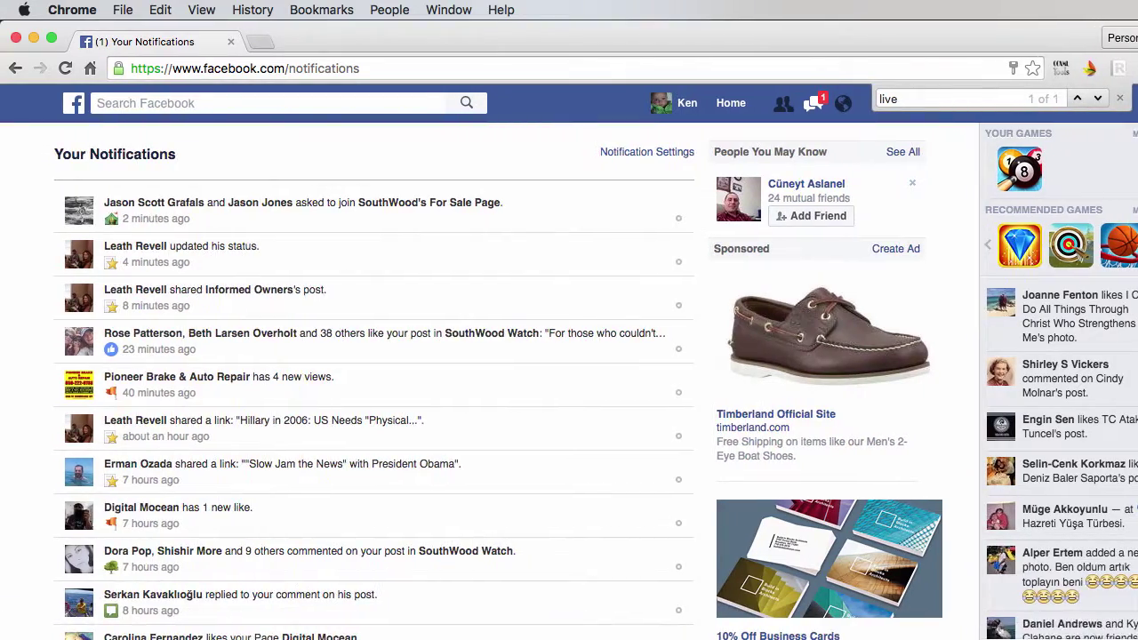
scroll(352, 382, down, 8)
scroll(382, 382, down, 6)
scroll(409, 382, down, 4)
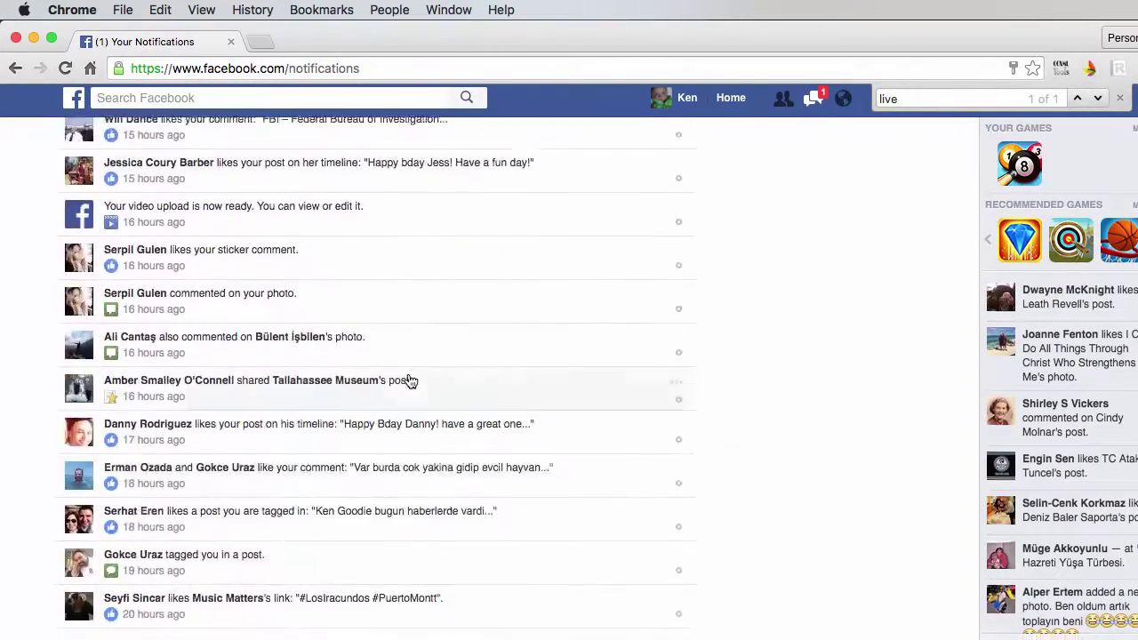
scroll(410, 381, down, 5)
scroll(497, 408, down, 3)
scroll(524, 462, down, 4)
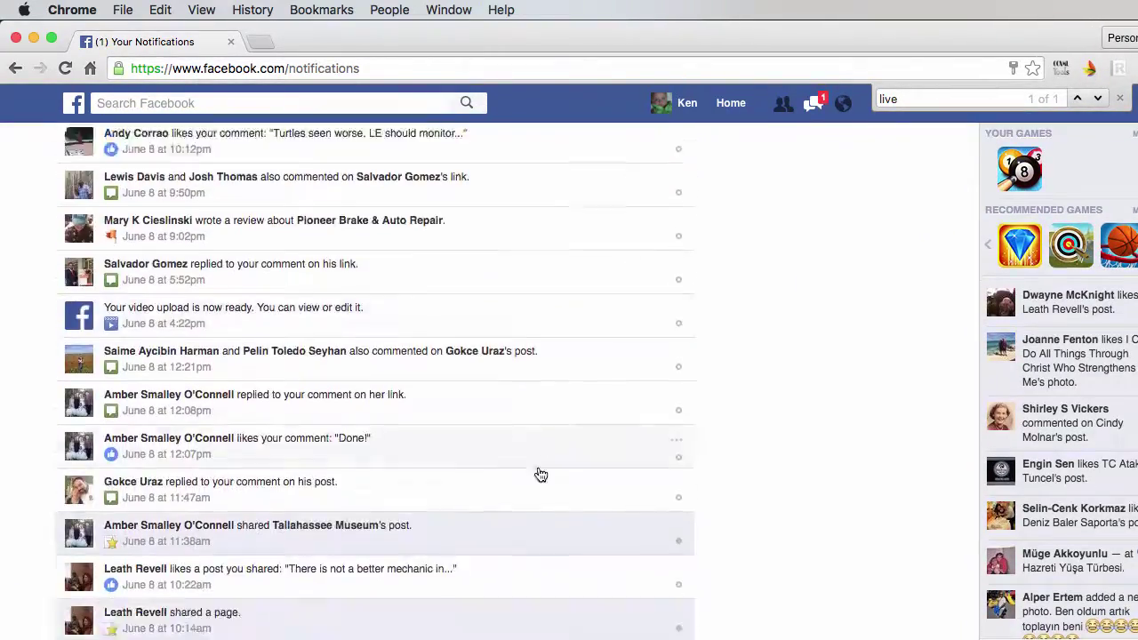
scroll(542, 472, down, 3)
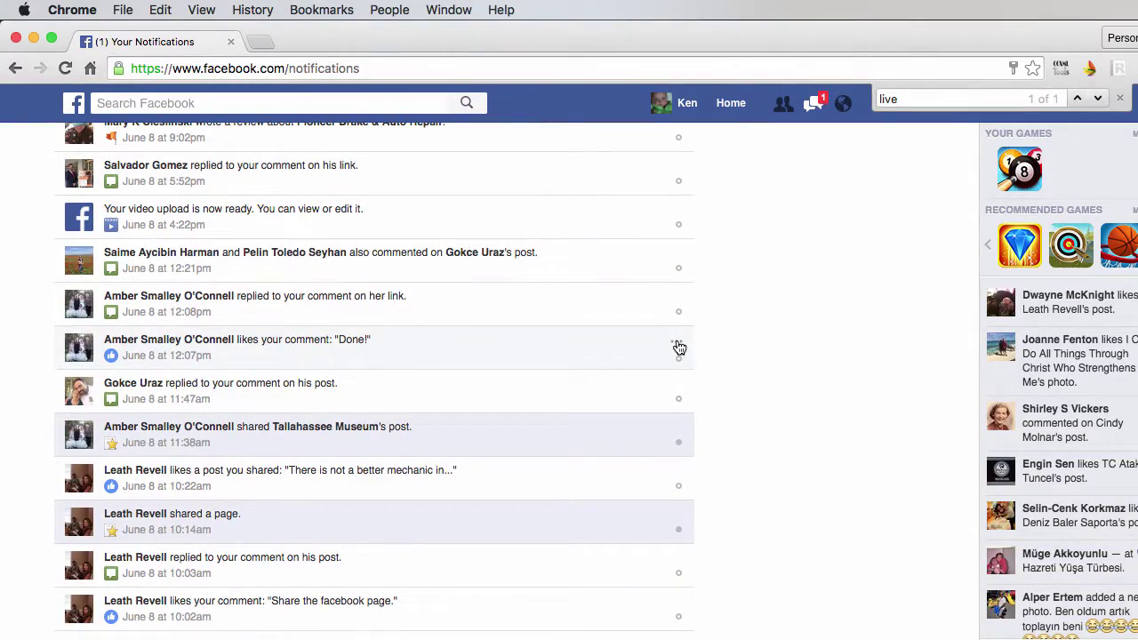
scroll(605, 391, down, 5)
scroll(605, 391, down, 5)
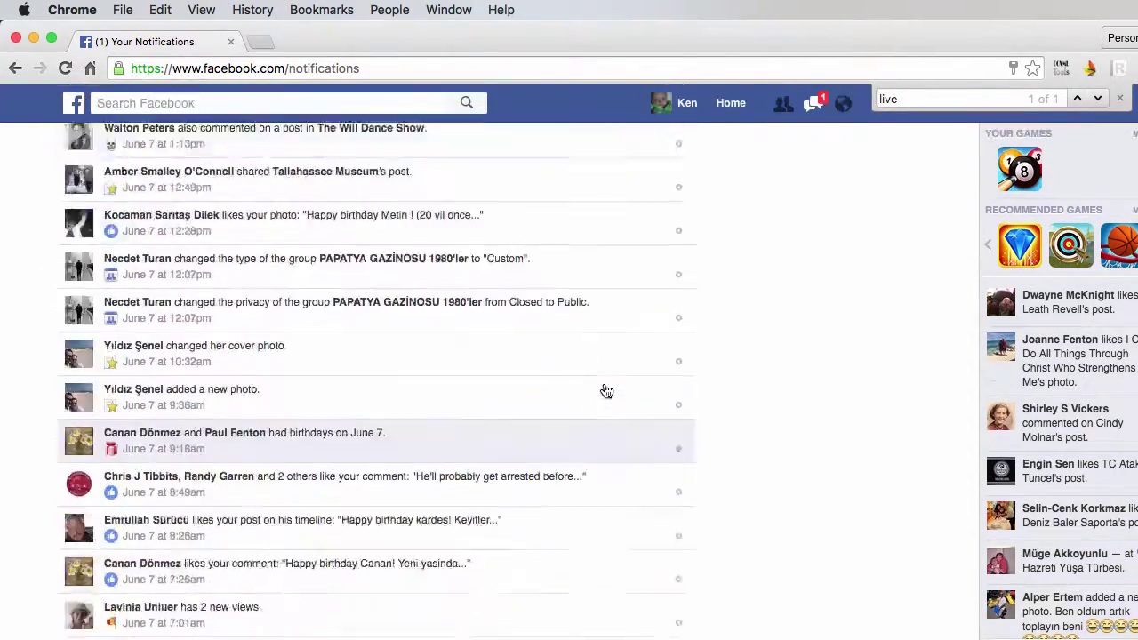
scroll(607, 392, down, 3)
scroll(606, 392, up, 8)
scroll(606, 391, up, 8)
scroll(604, 391, up, 8)
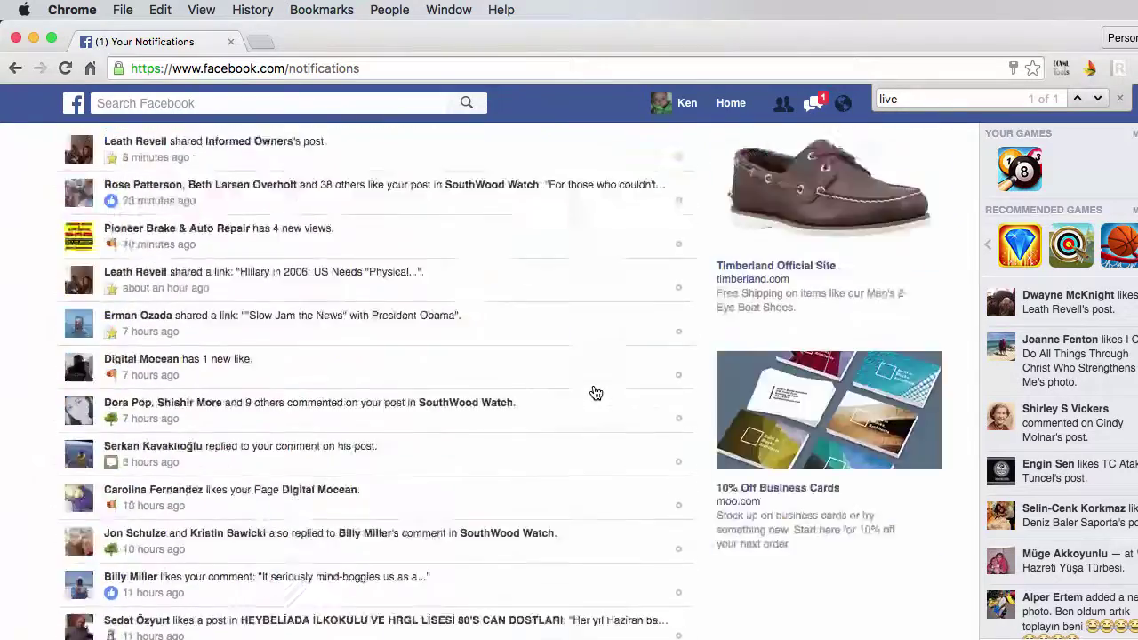
scroll(595, 389, up, 5)
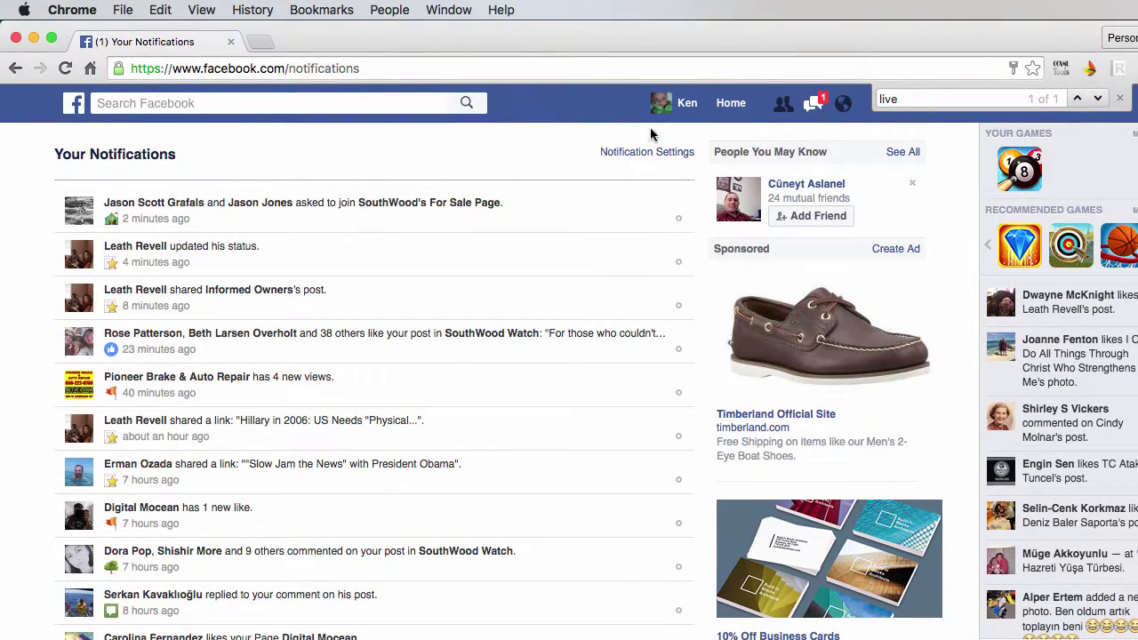
click(1119, 99)
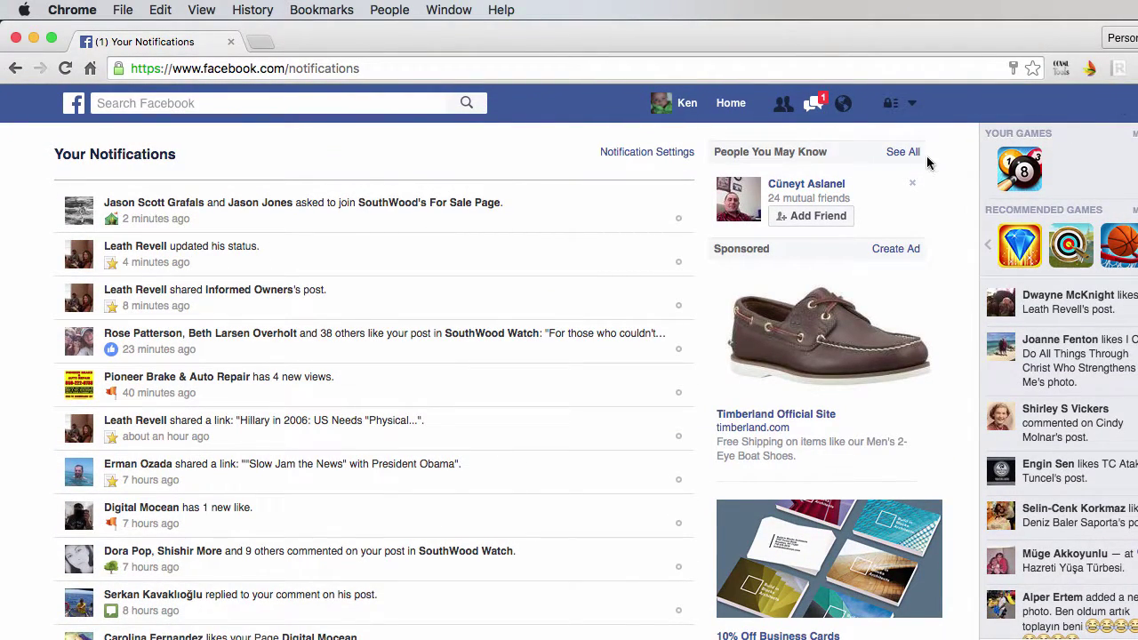
scroll(614, 302, down, 5)
scroll(600, 355, down, 5)
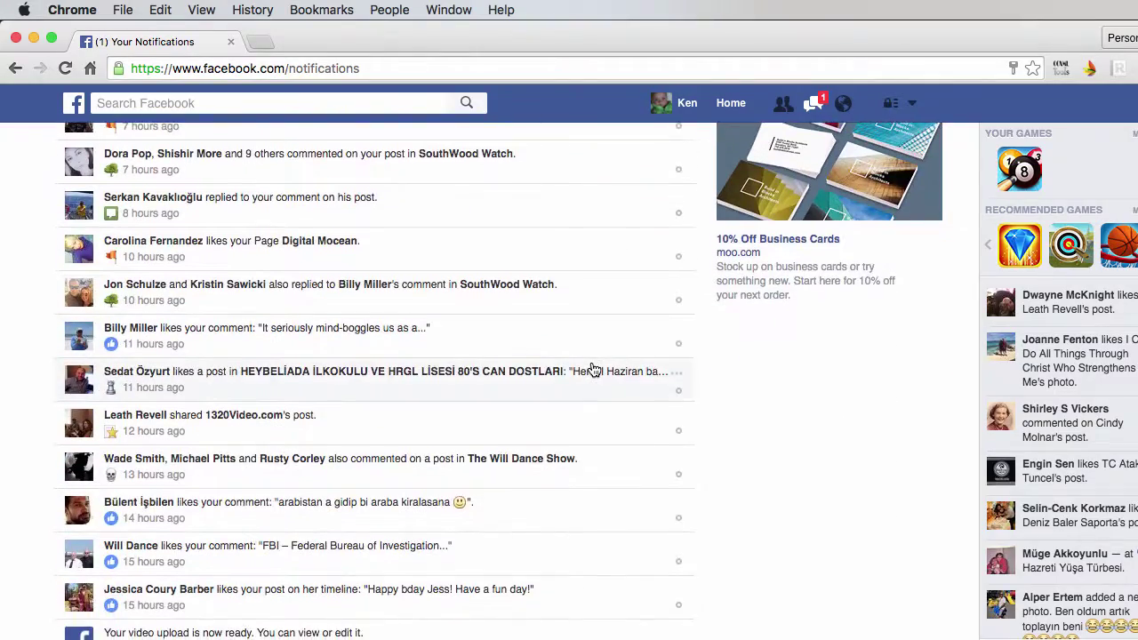
scroll(594, 371, down, 5)
scroll(594, 371, down, 5)
scroll(594, 371, up, 10)
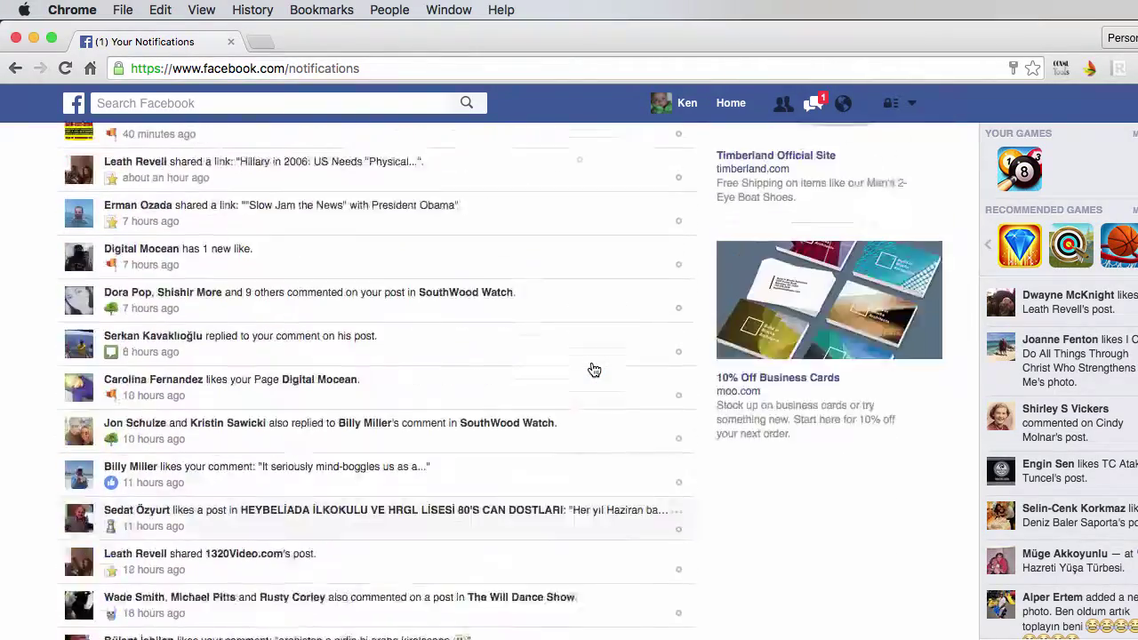
scroll(594, 356, up, 5)
scroll(861, 114, up, 1)
click(843, 104)
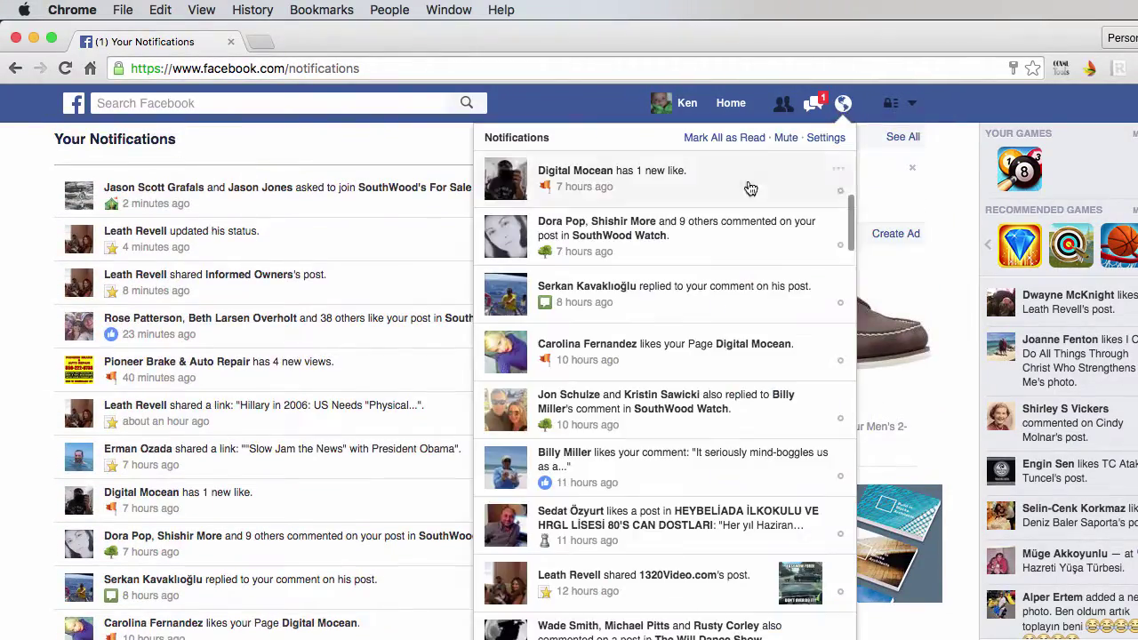